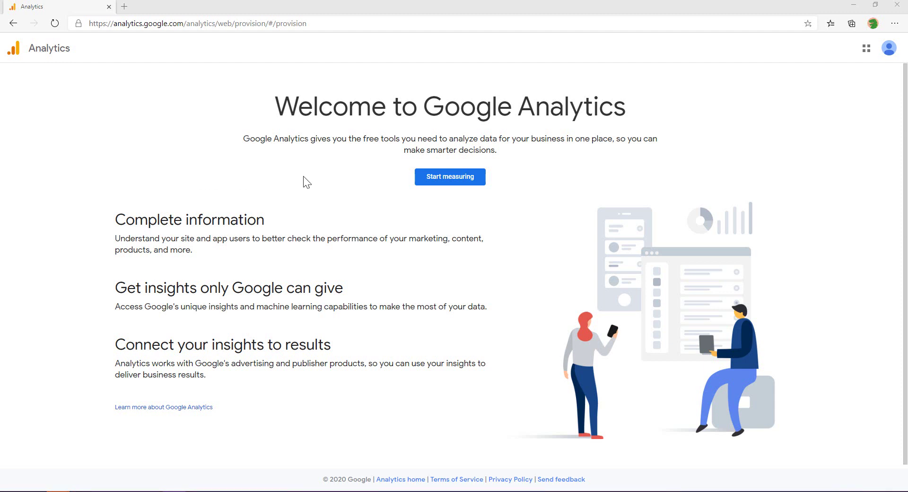
# Step: Start a new Analytics account named My Website, keep the default data sharing options, and choose Web as what to measure
pyautogui.click(464, 179)
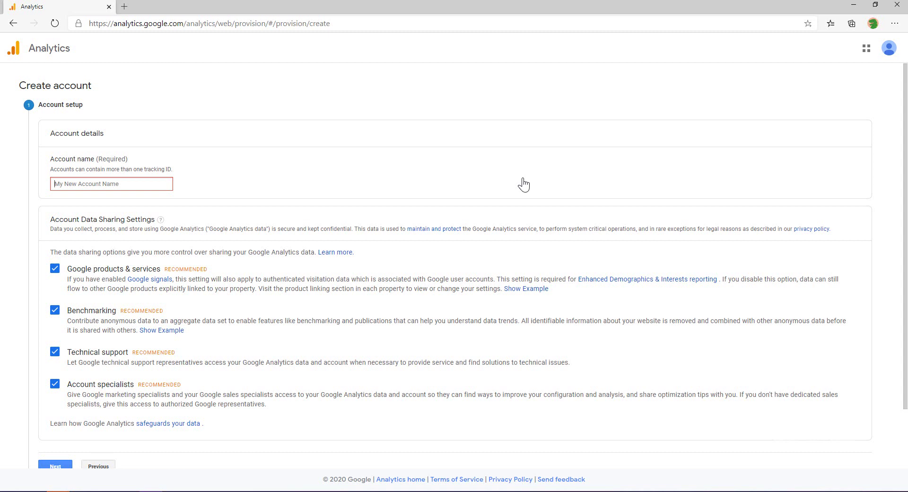
pyautogui.write('My Website')
pyautogui.scroll(-2, 532, 196)
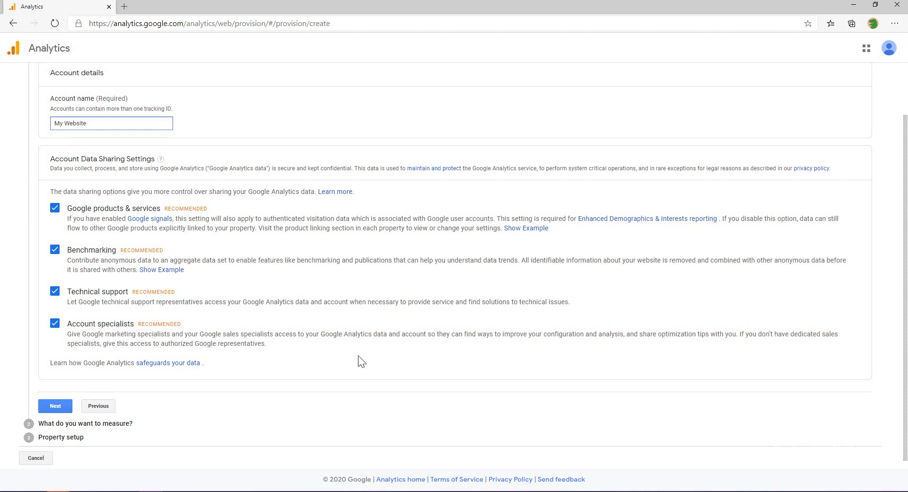
pyautogui.click(56, 407)
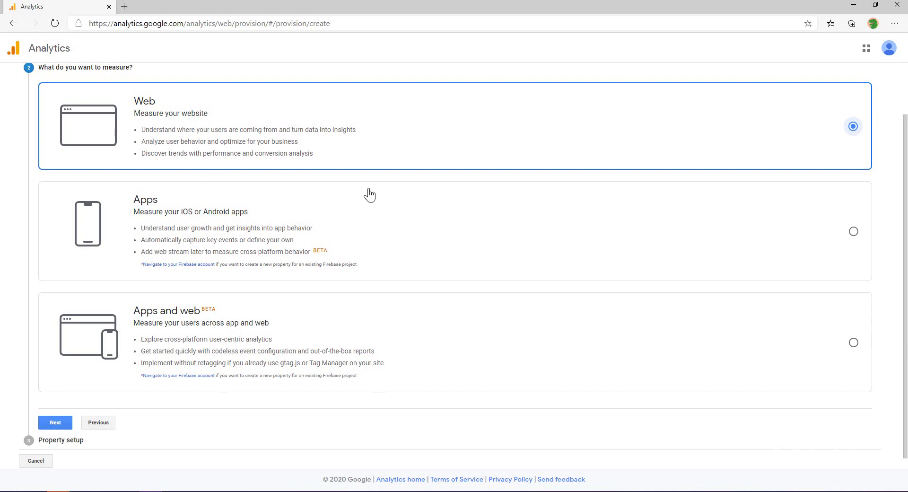
pyautogui.scroll(-1, 359, 213)
pyautogui.click(55, 411)
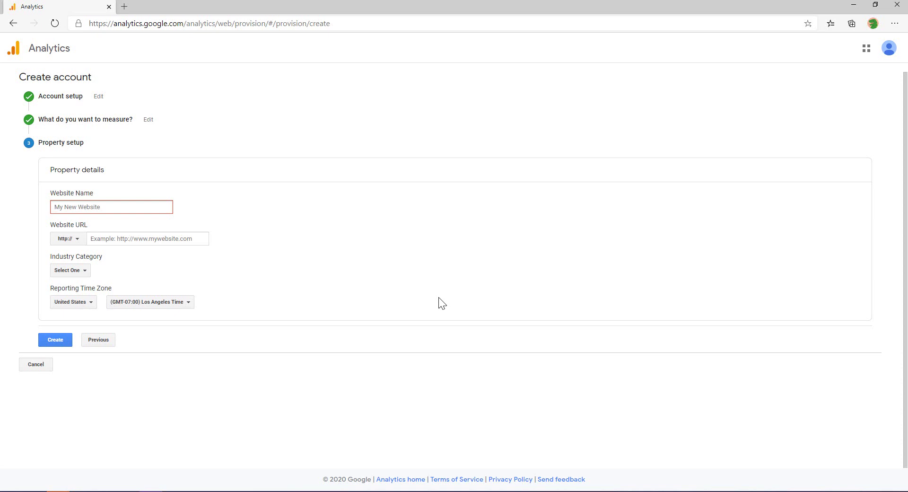
pyautogui.write('Megan V')
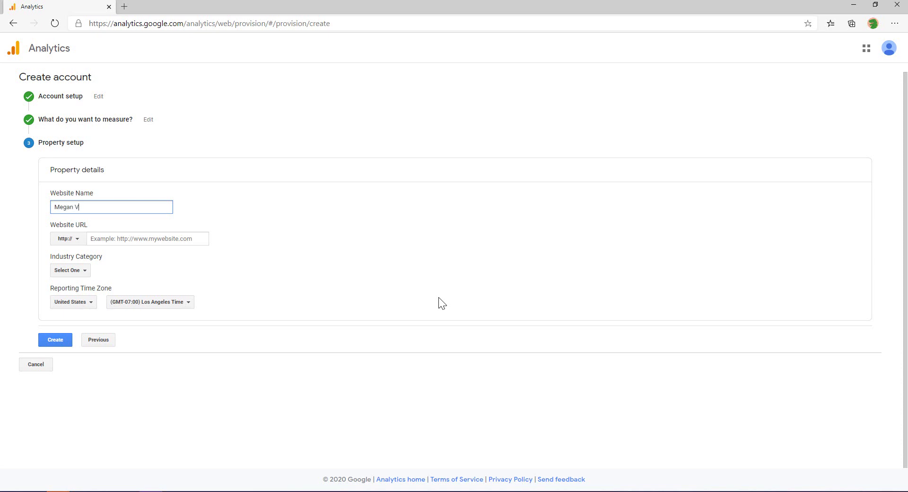
pyautogui.write('. Walker')
pyautogui.click(61, 240)
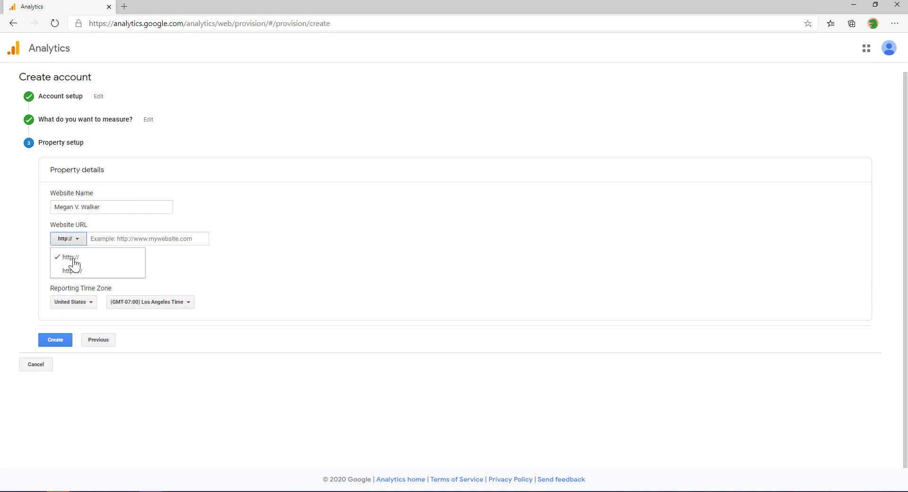
pyautogui.click(73, 266)
pyautogui.click(123, 244)
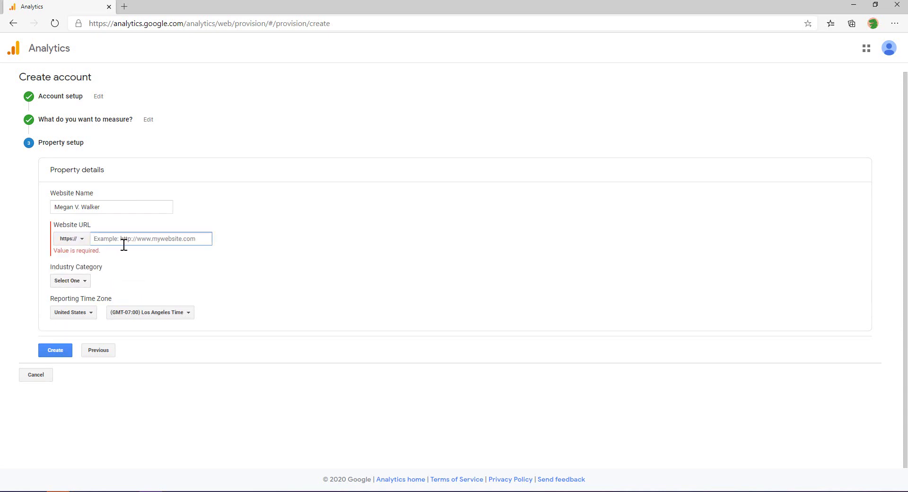
pyautogui.write('meganvwalker.com')
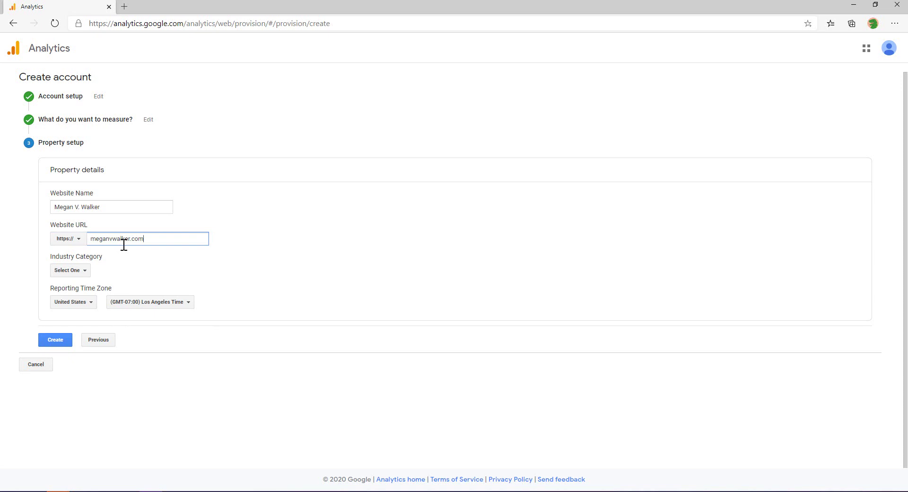
# Step: Set the property's industry category to Online Communities
pyautogui.click(86, 274)
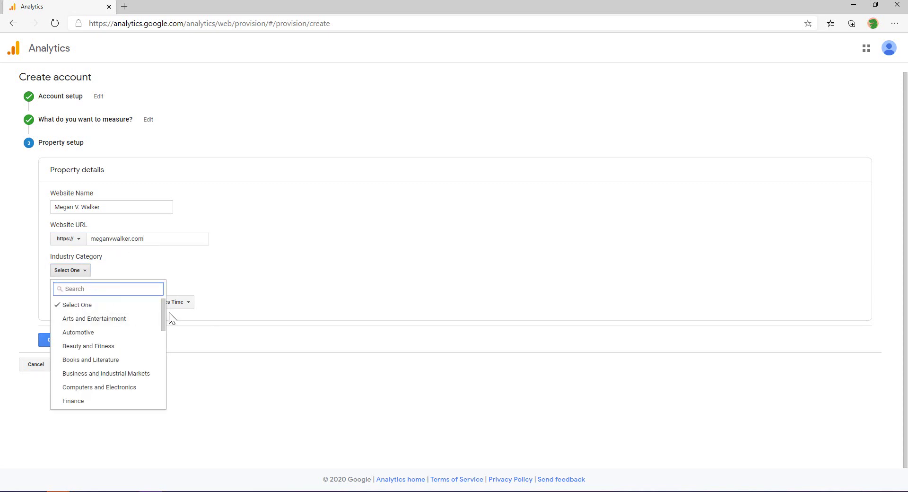
pyautogui.moveTo(162, 311); pyautogui.dragTo(157, 374)
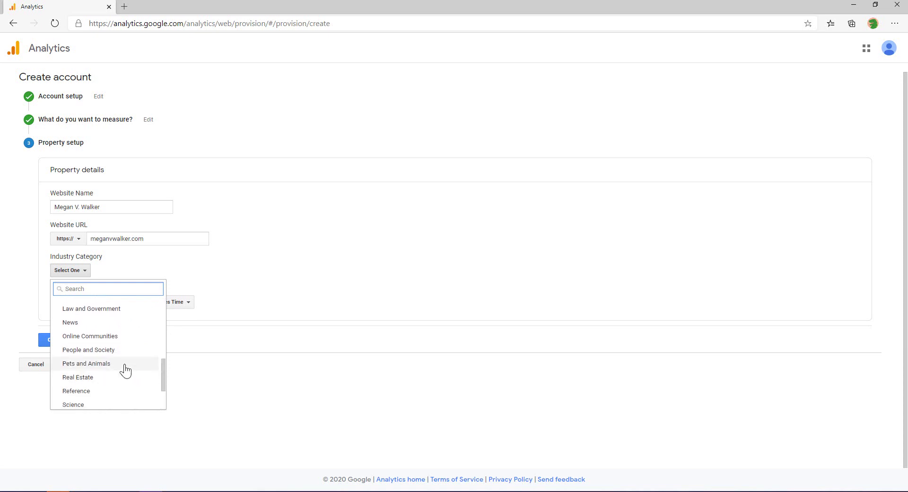
pyautogui.click(114, 336)
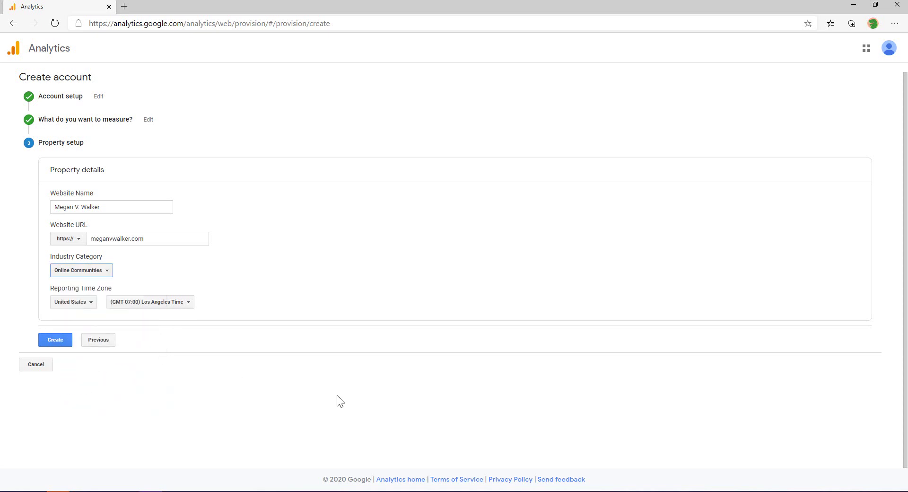
# Step: Look through the other industry categories on offer for the property without changing the selection
pyautogui.click(106, 270)
pyautogui.scroll(-3, 118, 331)
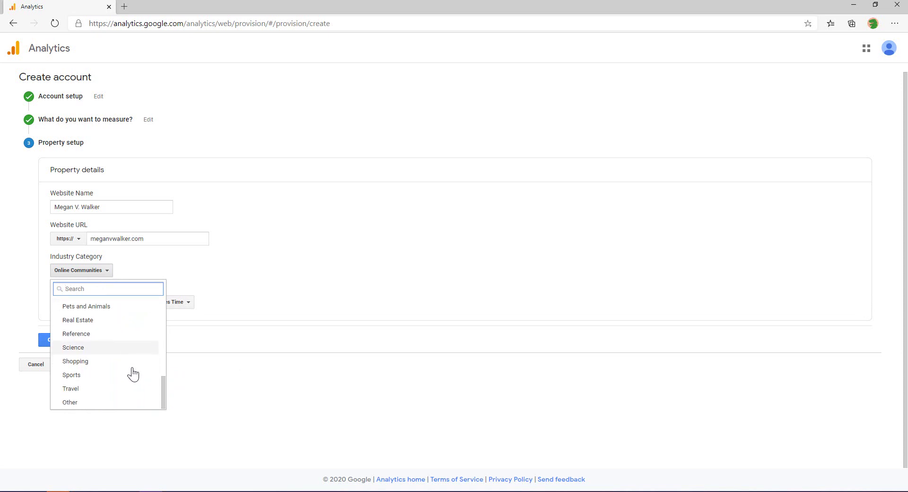
pyautogui.scroll(3, 134, 371)
pyautogui.scroll(2, 136, 357)
pyautogui.scroll(2, 135, 358)
pyautogui.scroll(2, 150, 346)
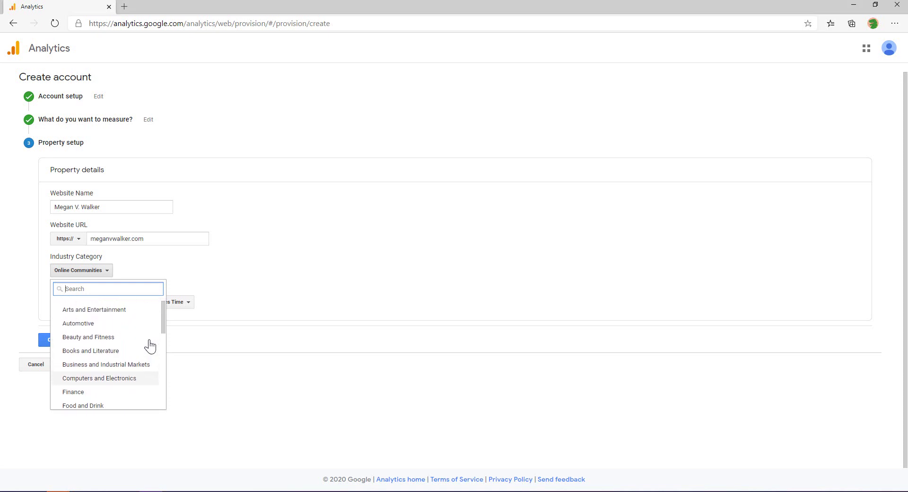
pyautogui.scroll(-3, 150, 347)
pyautogui.scroll(-1, 150, 346)
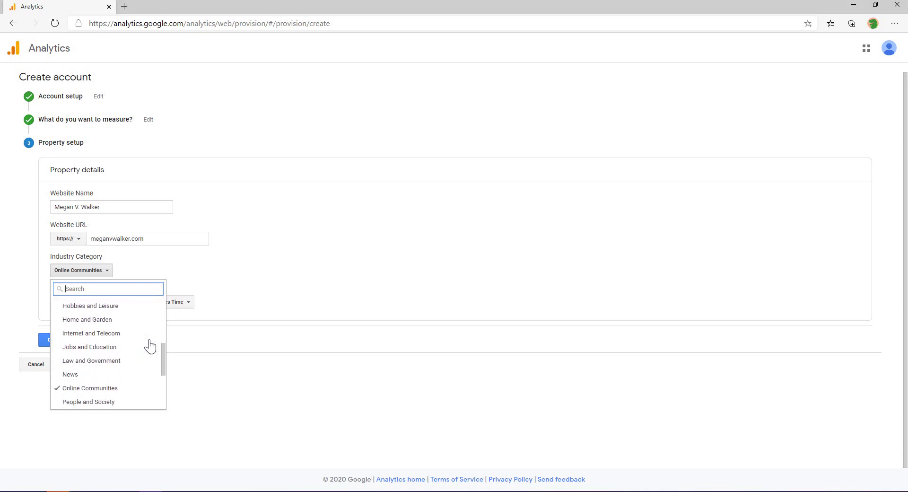
pyautogui.click(227, 376)
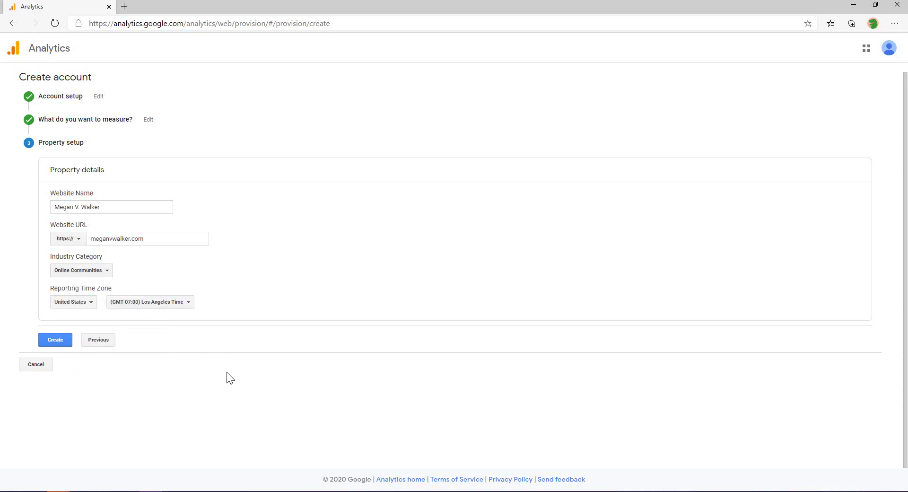
# Step: Set the reporting time zone country to United Kingdom and submit the property details for creation
pyautogui.click(84, 305)
pyautogui.write('un')
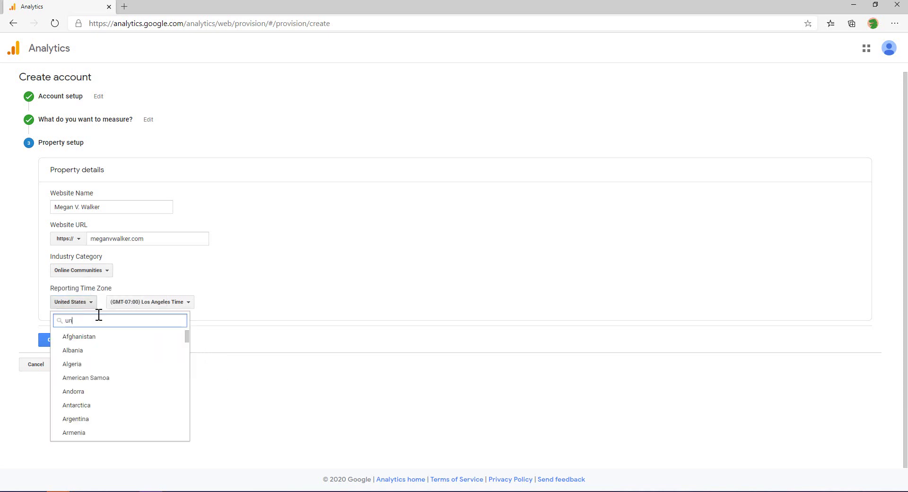
pyautogui.write('it')
pyautogui.click(109, 349)
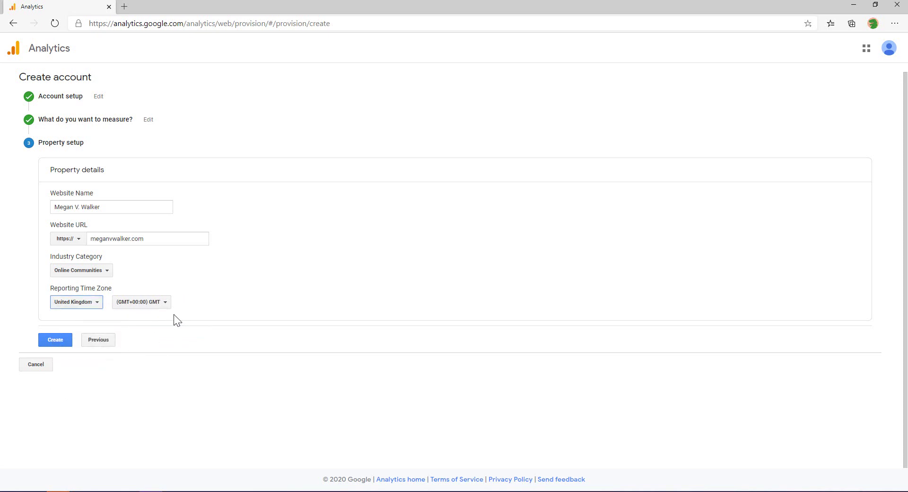
pyautogui.click(55, 339)
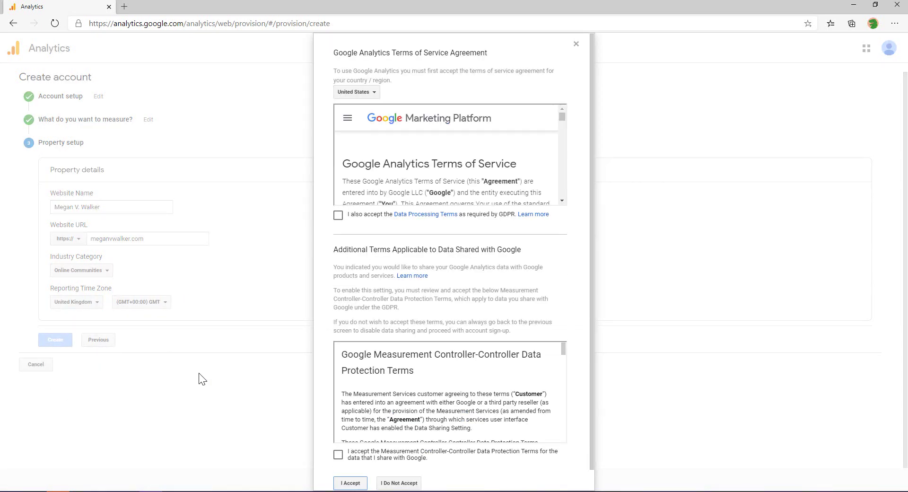
# Step: Accept the terms of service for United Kingdom, including the GDPR Data Processing Terms and the Measurement Controller-Controller Data Protection Terms
pyautogui.click(376, 93)
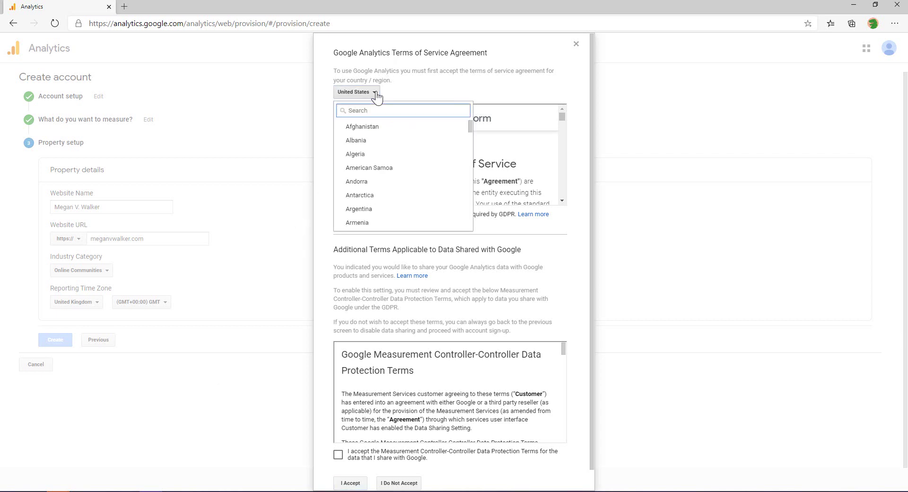
pyautogui.write('unit')
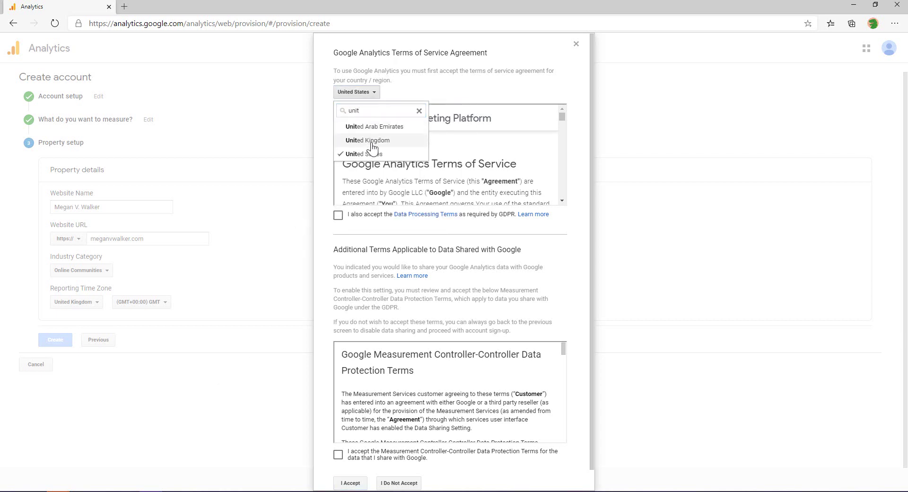
pyautogui.click(372, 141)
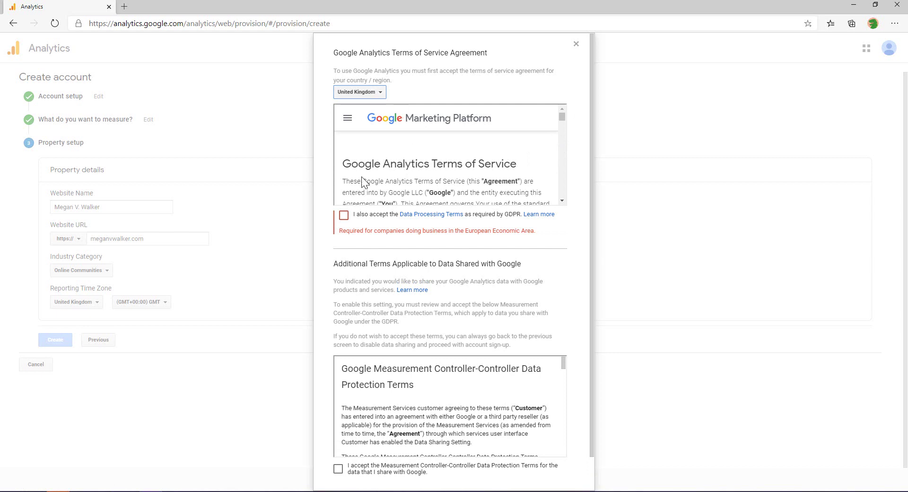
pyautogui.click(343, 216)
pyautogui.scroll(-1, 498, 254)
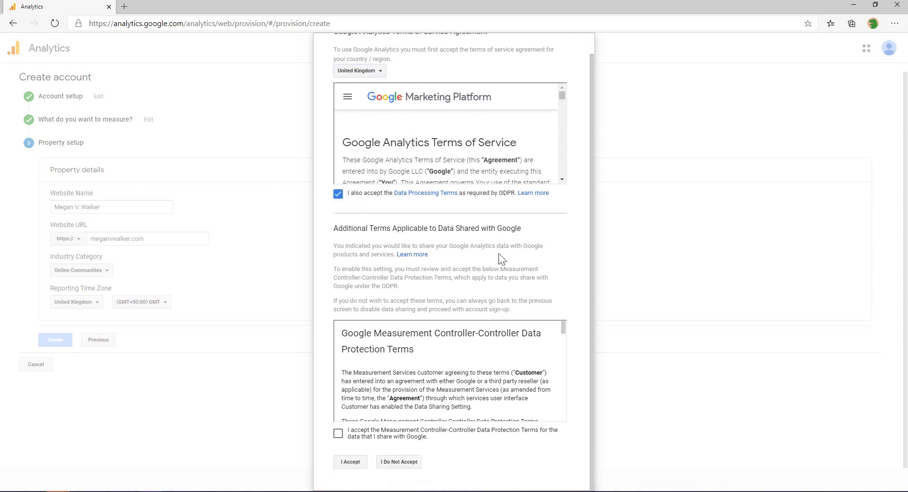
pyautogui.click(338, 433)
pyautogui.click(350, 462)
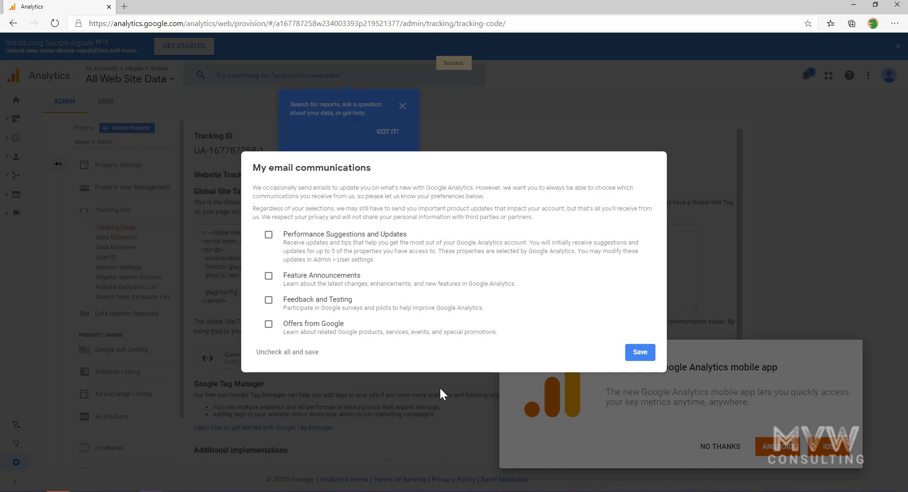
# Step: Save the email preferences with Performance Suggestions and Updates, Feature Announcements, and Feedback and Testing selected, but not Offers from Google
pyautogui.click(269, 234)
pyautogui.click(269, 276)
pyautogui.click(268, 300)
pyautogui.click(268, 324)
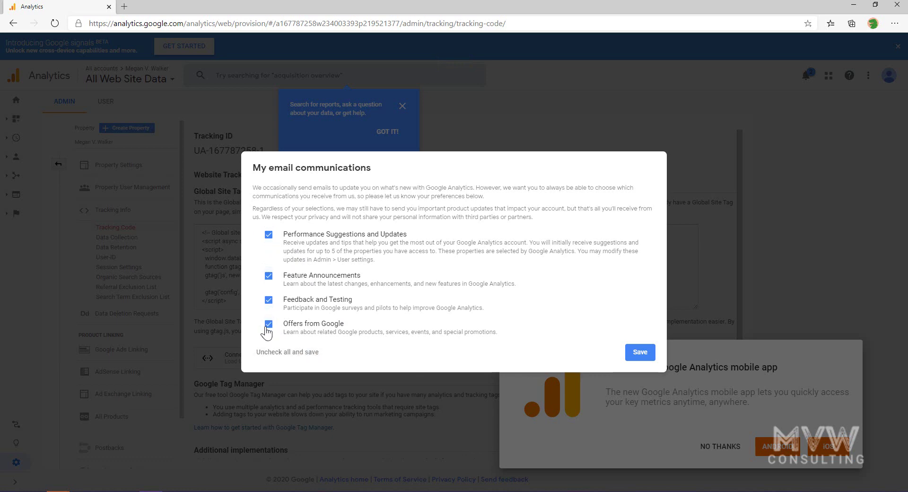
pyautogui.click(269, 324)
pyautogui.click(641, 354)
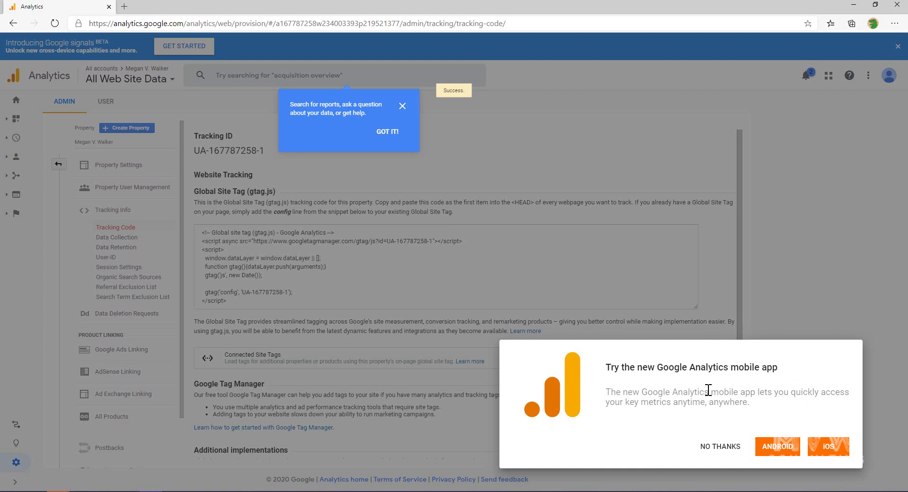
# Step: Dismiss the mobile app promotion and the search tip, and go to the Analytics Home overview
pyautogui.click(711, 453)
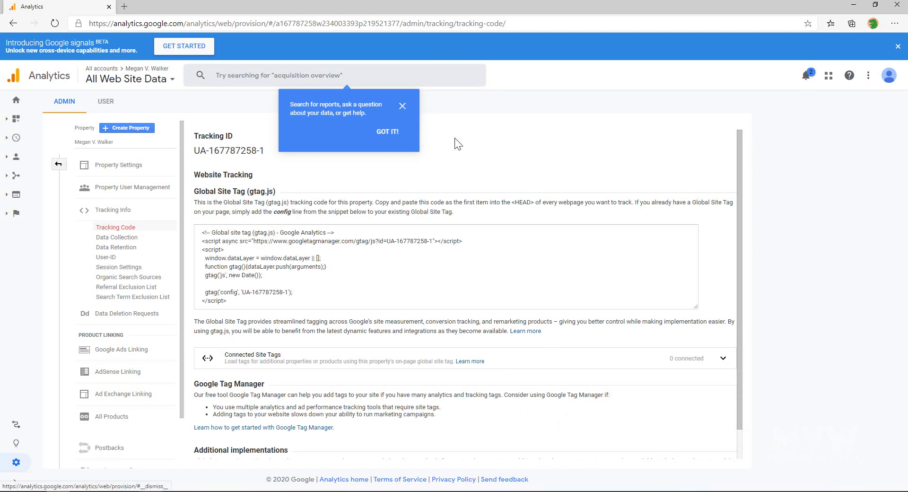
pyautogui.click(402, 106)
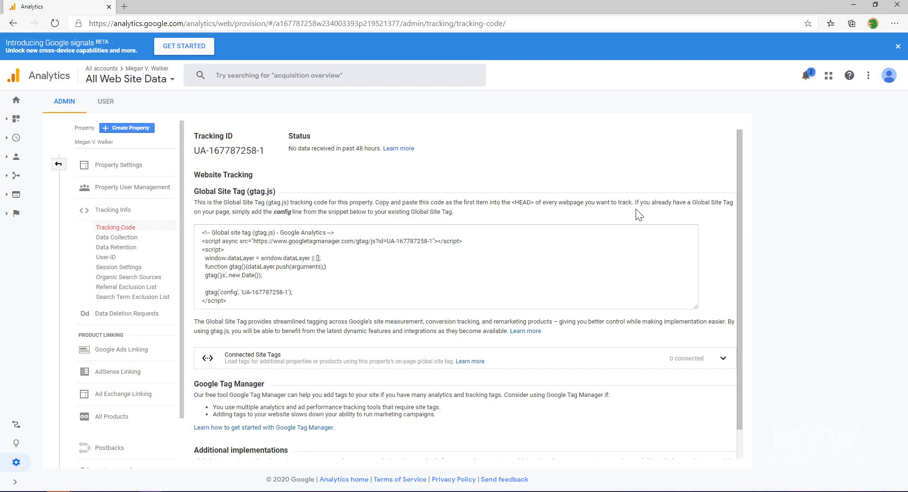
pyautogui.click(16, 101)
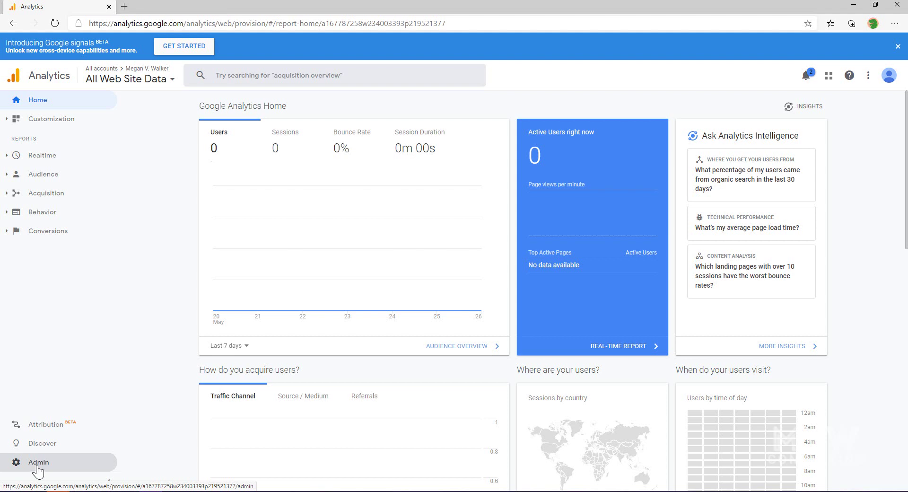
# Step: Go to the Admin settings and check which properties and views are available under the My Website account
pyautogui.click(36, 467)
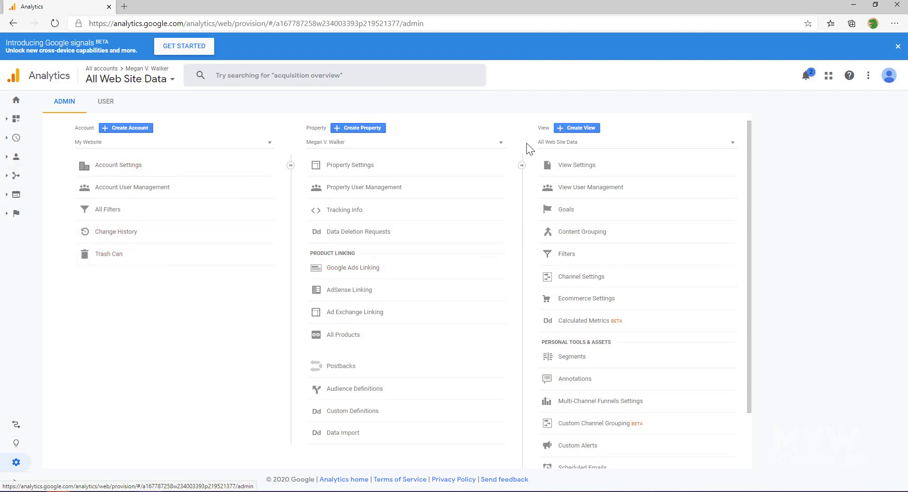
pyautogui.click(503, 145)
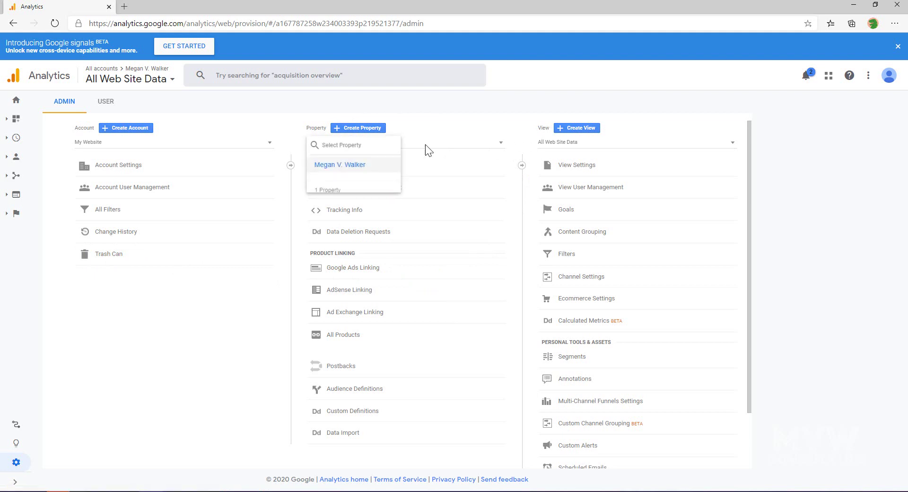
pyautogui.click(496, 105)
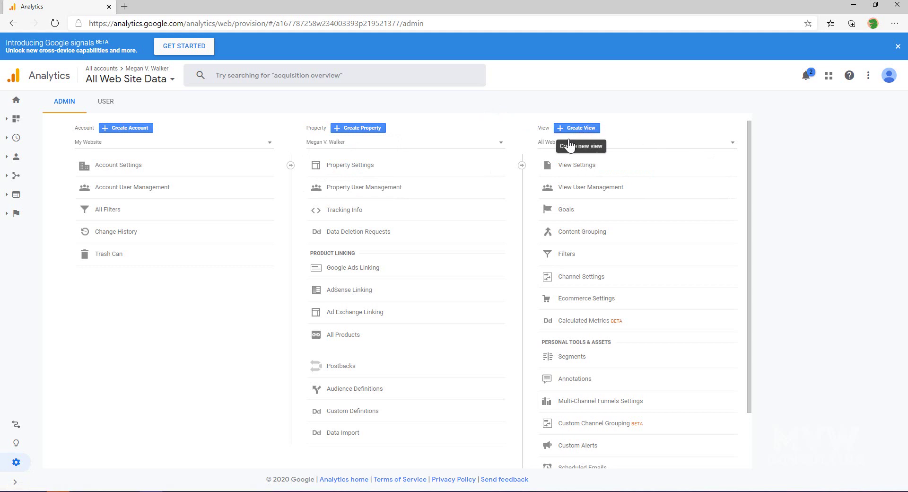
pyautogui.click(731, 143)
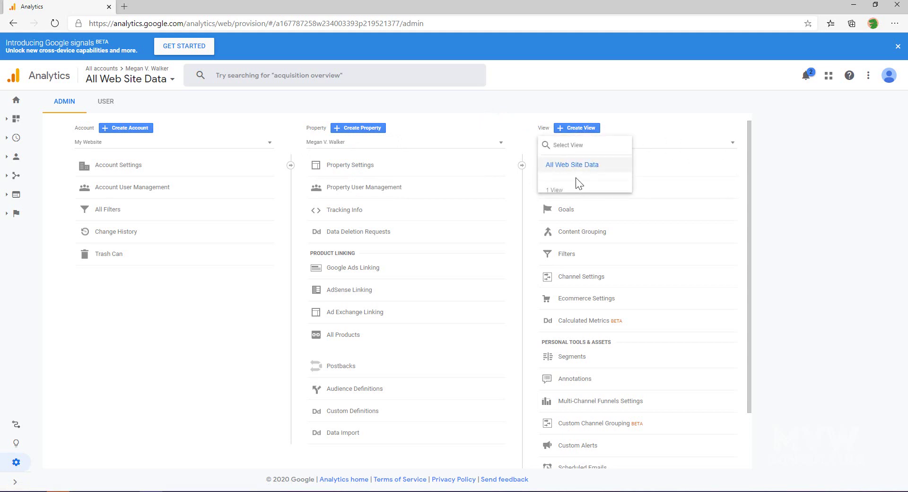
pyautogui.click(212, 359)
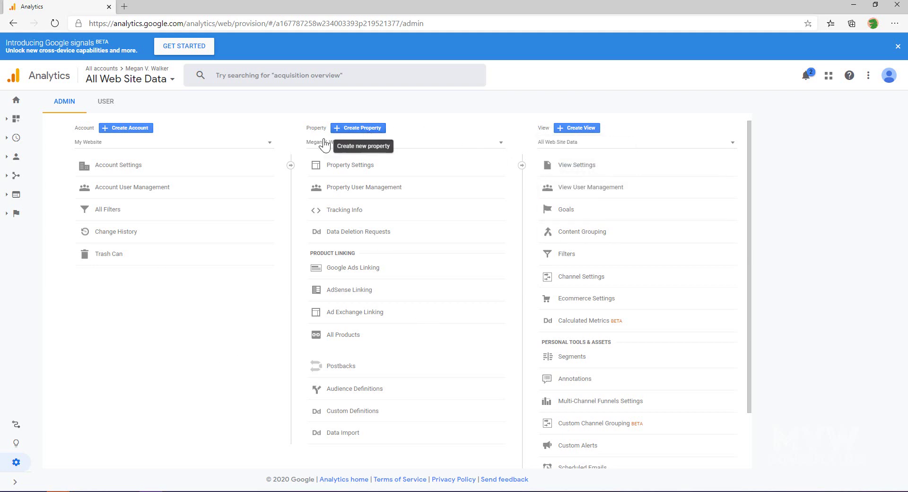
# Step: Open the property's Tracking Code page within Tracking Info to show the Global Site Tag
pyautogui.click(351, 218)
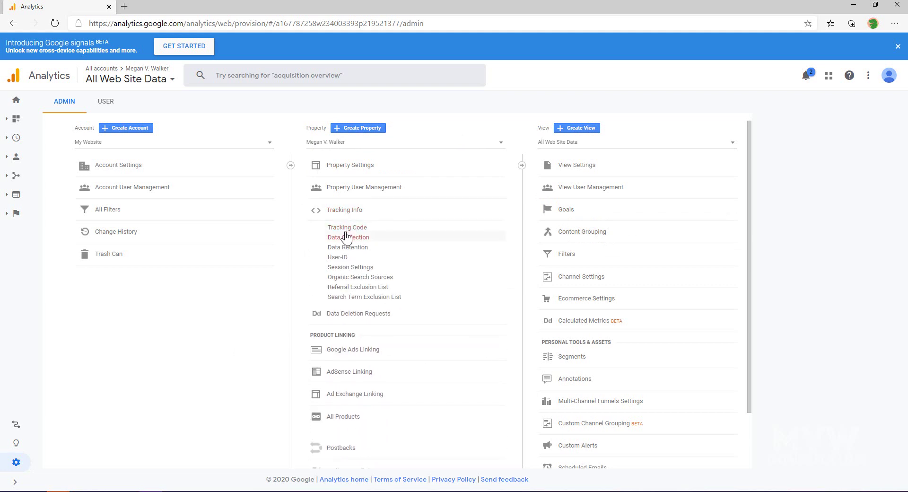
pyautogui.click(350, 228)
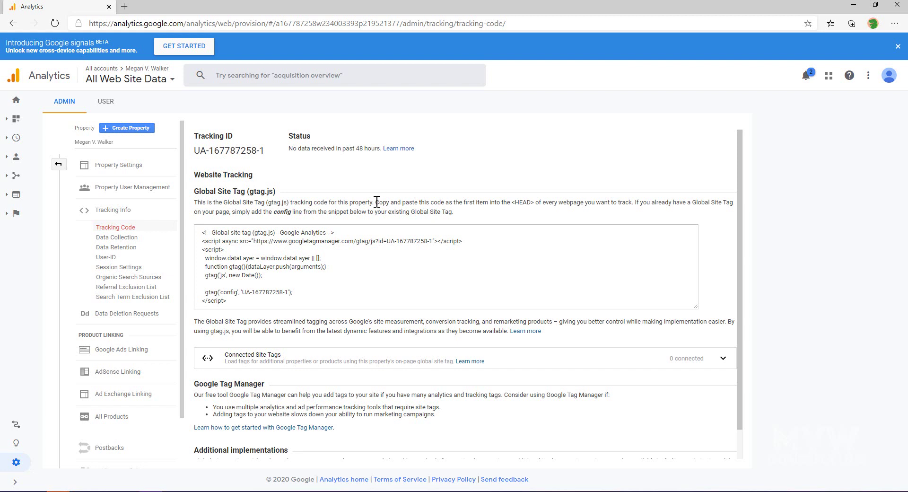
# Step: Highlight the <HEAD> placement instruction and the Tracking ID, and select the entire Global Site Tag code for the website
pyautogui.moveTo(375, 202); pyautogui.dragTo(535, 202)
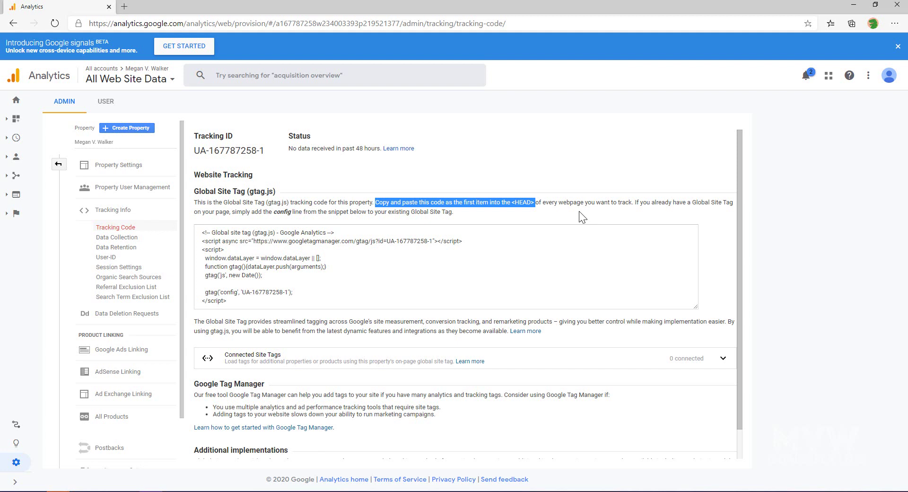
pyautogui.moveTo(230, 304); pyautogui.dragTo(199, 231)
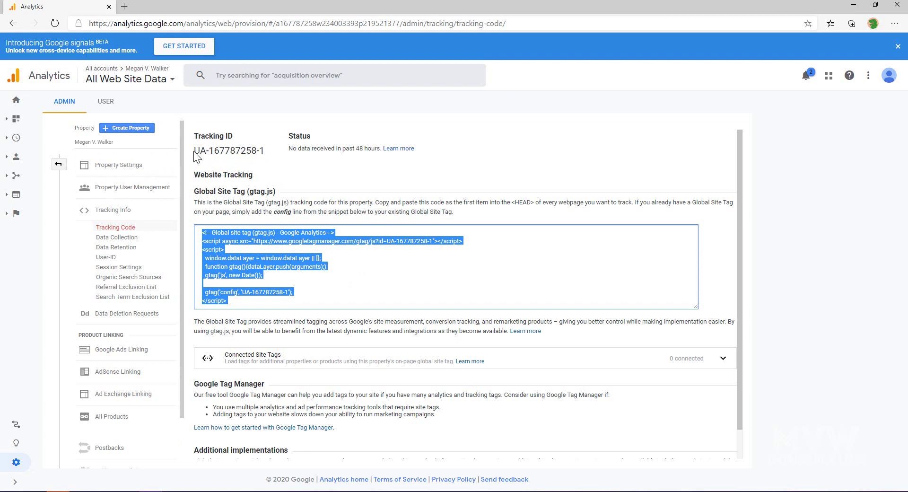
pyautogui.moveTo(196, 150); pyautogui.dragTo(267, 150)
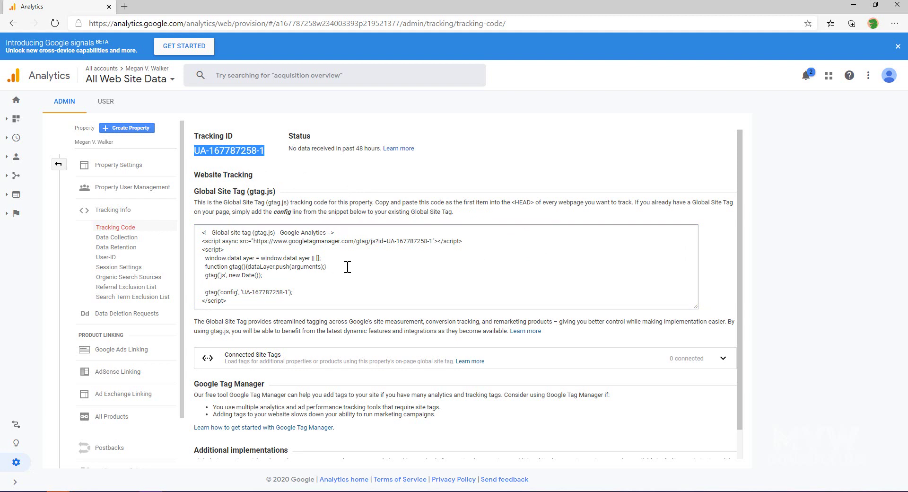
pyautogui.moveTo(222, 307); pyautogui.dragTo(199, 231)
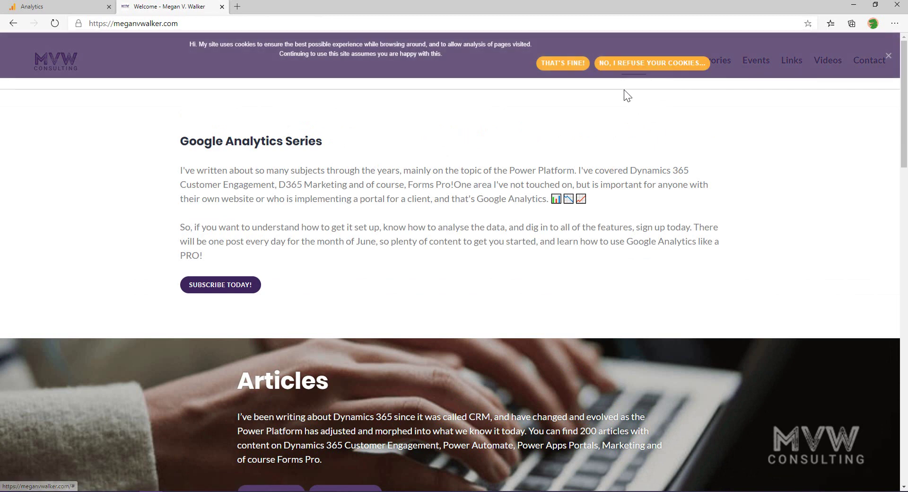
# Step: Accept the website's cookies and visit its Blog page, and check the tracking status and active users in Google Analytics
pyautogui.click(576, 67)
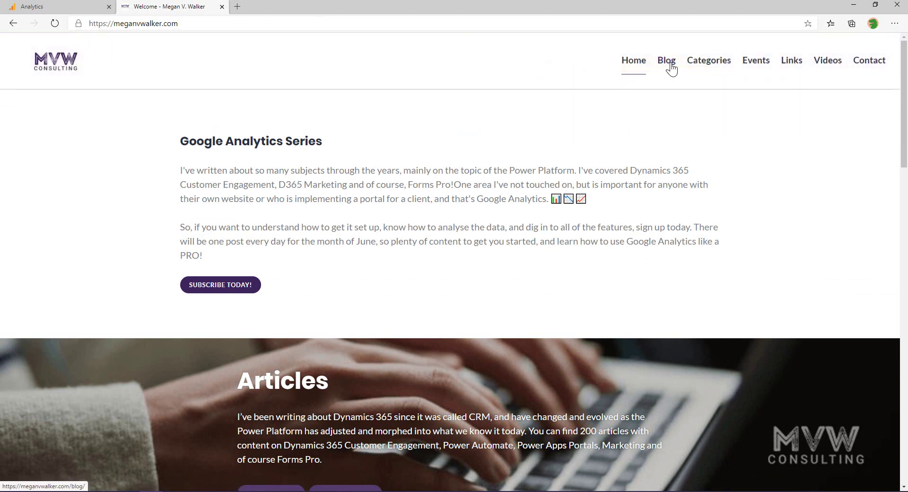
pyautogui.click(669, 72)
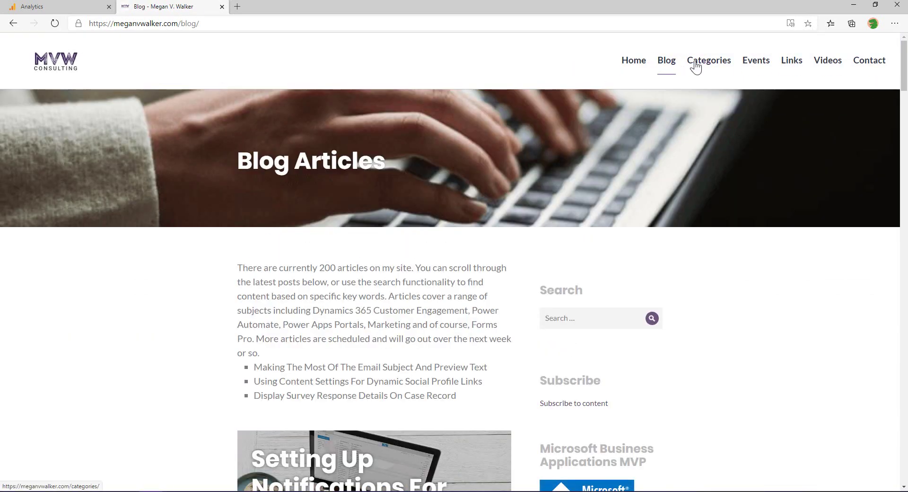
pyautogui.click(45, 6)
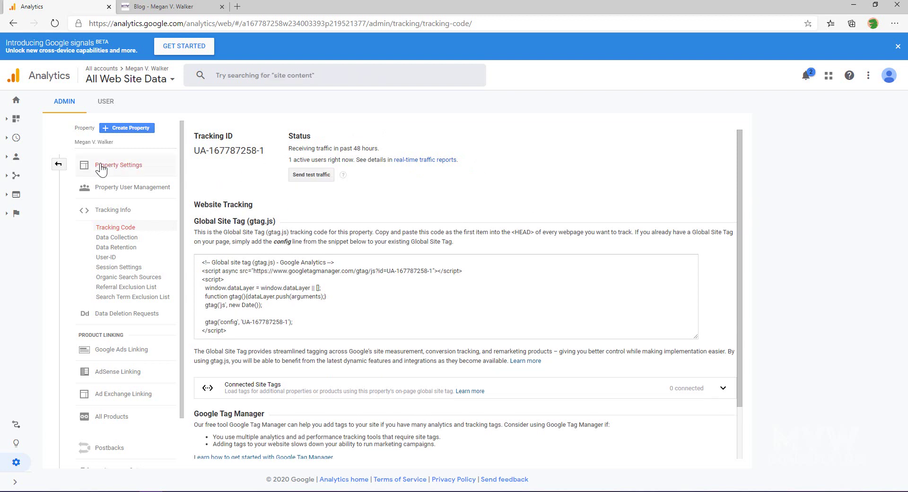
pyautogui.click(15, 105)
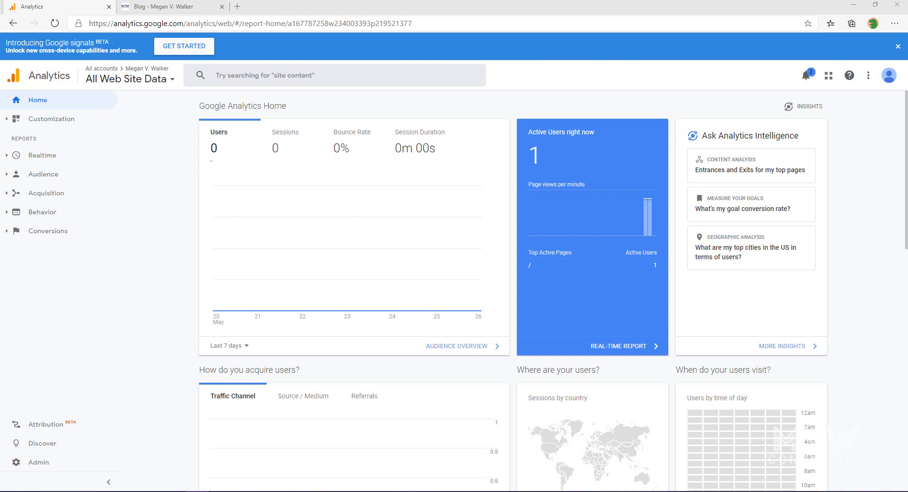
# Step: Reopen the property's Tracking Code page from the Admin settings and select the entire Global Site Tag snippet
pyautogui.click(43, 466)
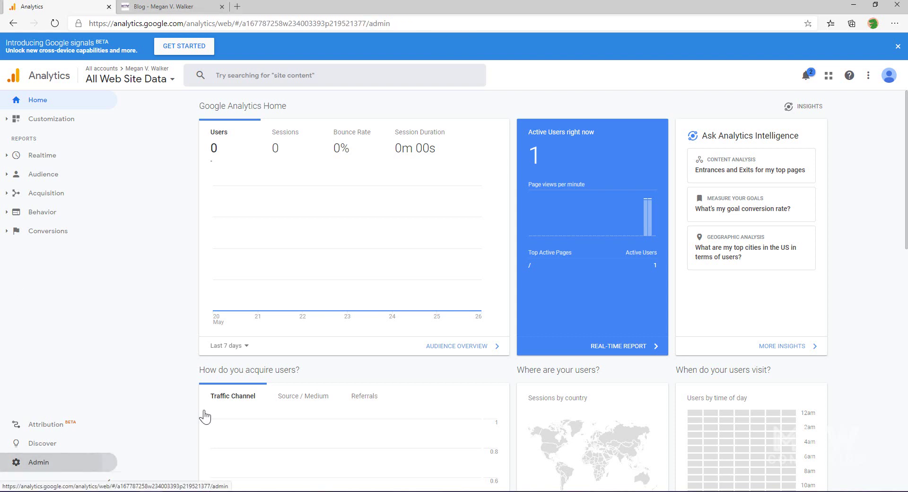
pyautogui.click(349, 211)
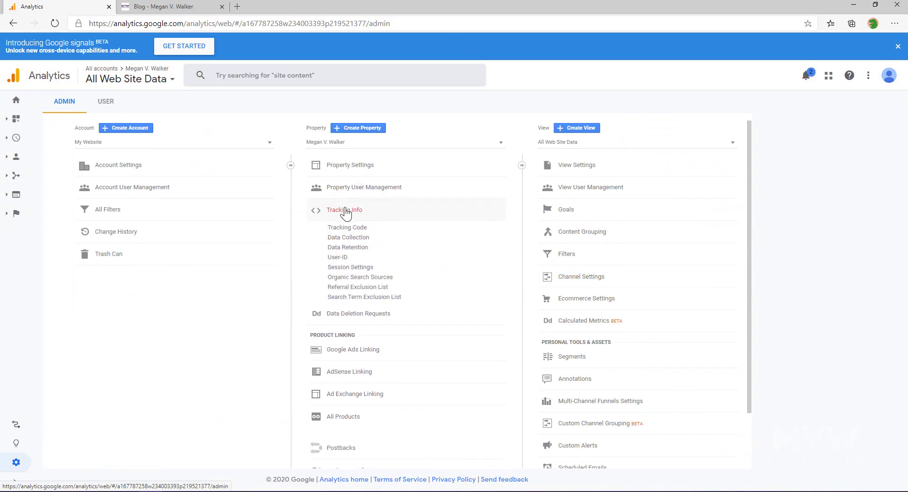
pyautogui.click(354, 228)
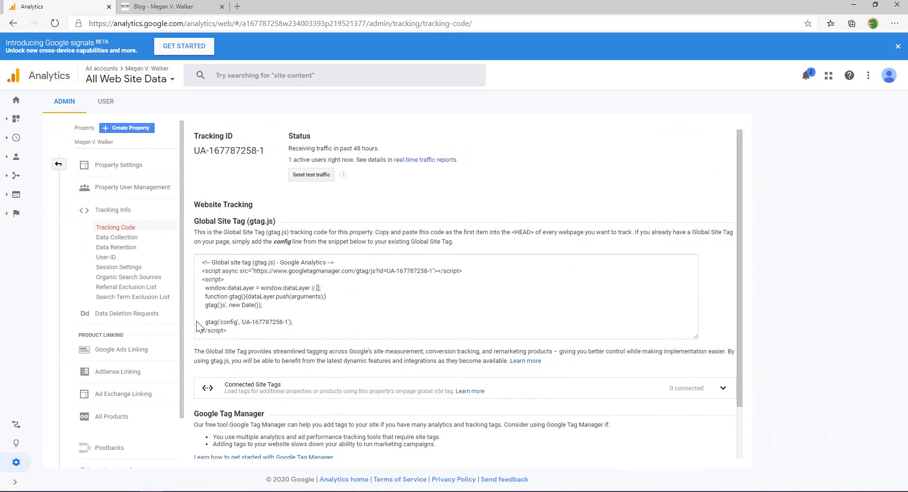
pyautogui.moveTo(279, 330); pyautogui.dragTo(192, 263)
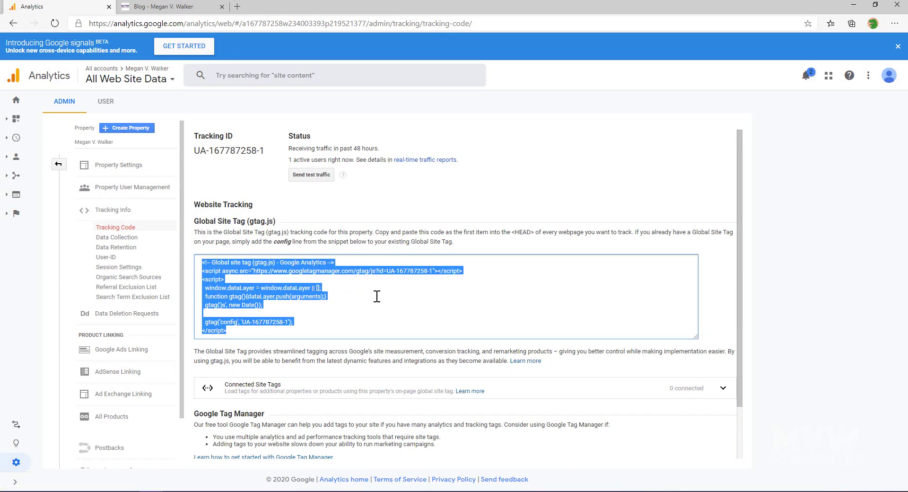